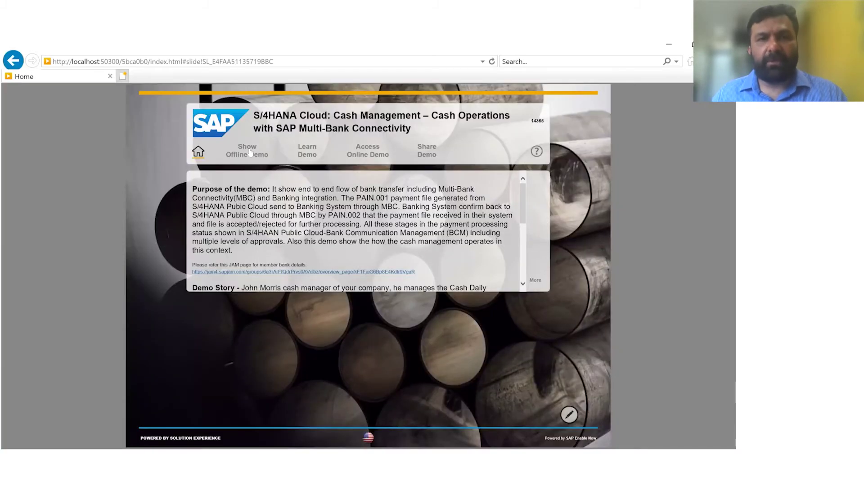
# Step: Start the offline demo 'Cash Manager Review Cash Position and Make the Bank Transfer'
pyautogui.click(250, 152)
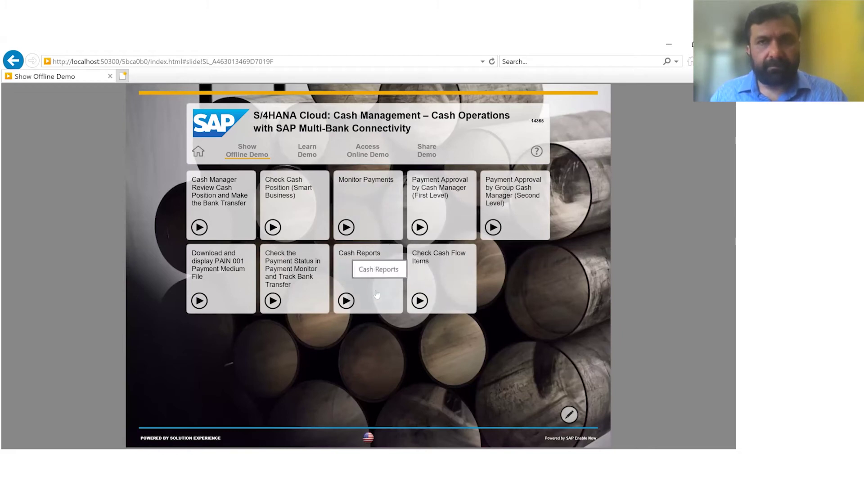
pyautogui.click(222, 219)
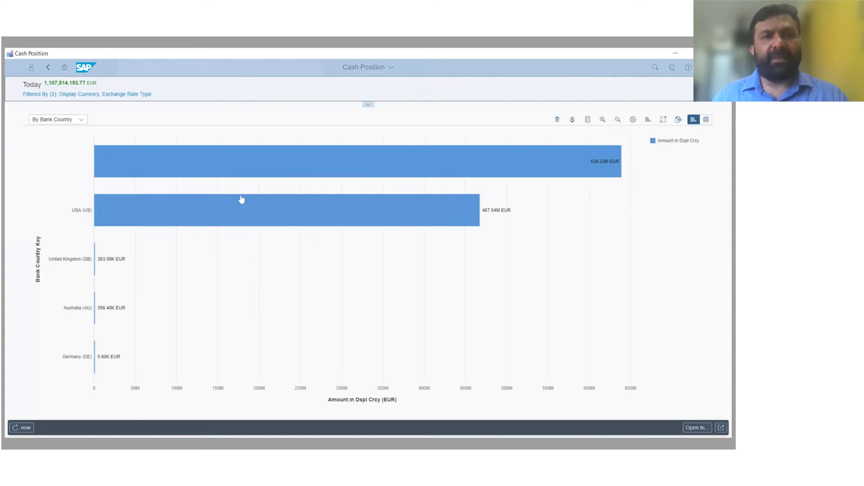
# Step: Break the USA cash position down by bank and drill into Bank of America's cash flows
pyautogui.click(241, 198)
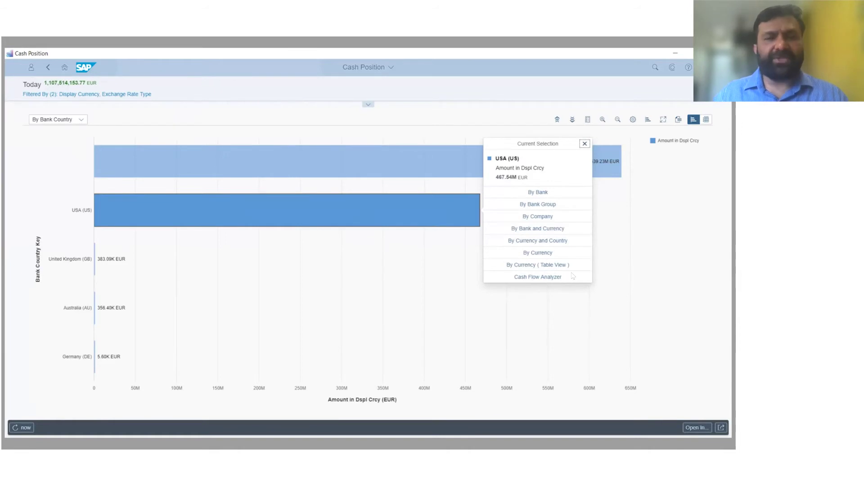
pyautogui.click(537, 193)
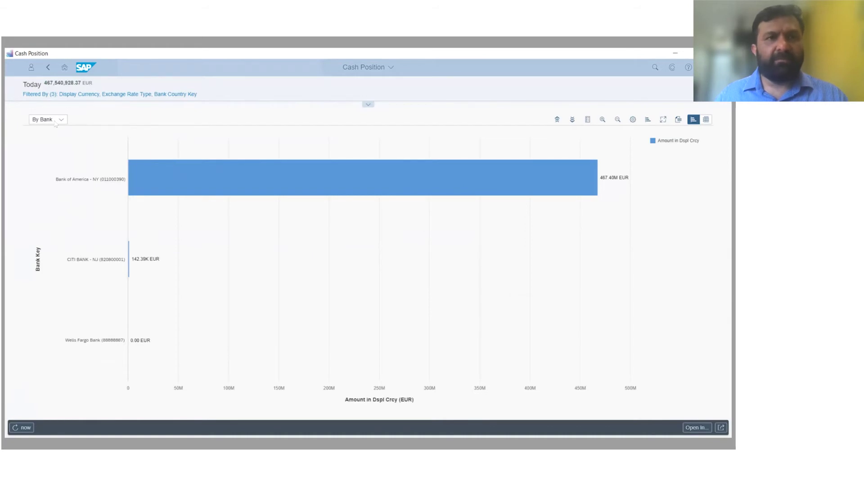
pyautogui.click(270, 193)
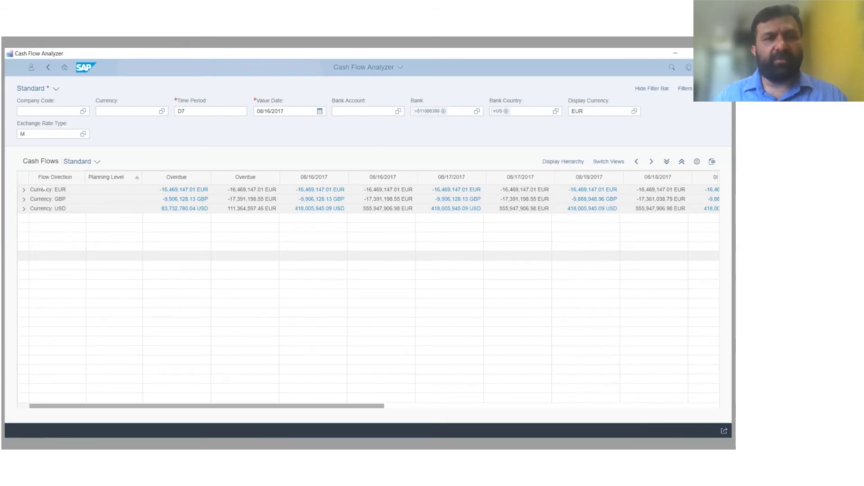
# Step: Expand flows by company code and bank account, then start a bank transfer from account 33333
pyautogui.click(45, 190)
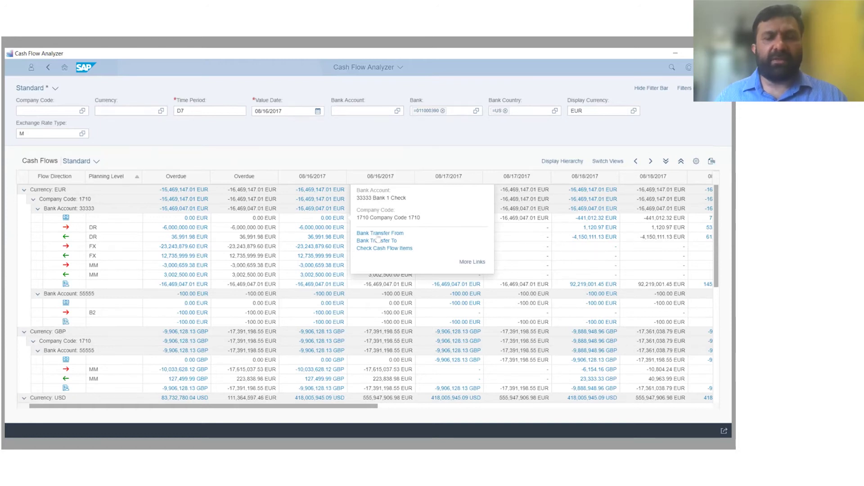
pyautogui.click(378, 240)
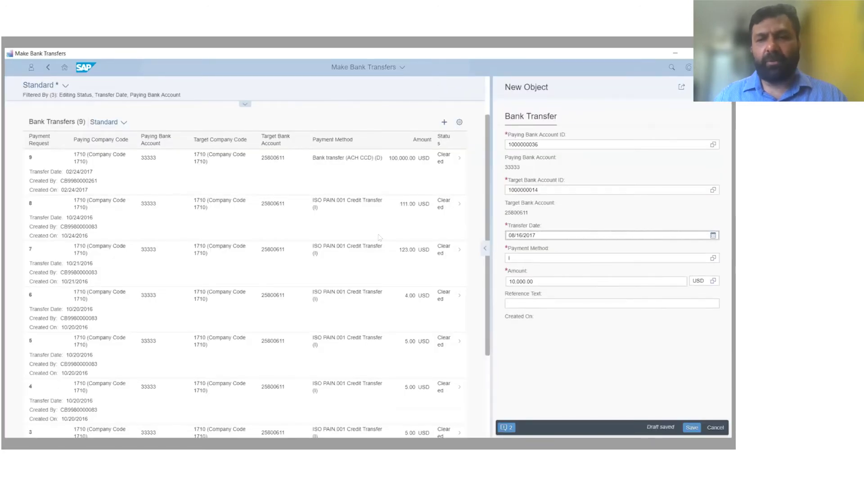
# Step: Enter reference text 'Bank Transfer' for the 10,000.00 USD transfer and dismiss the messages
pyautogui.write('Bank Transfer')
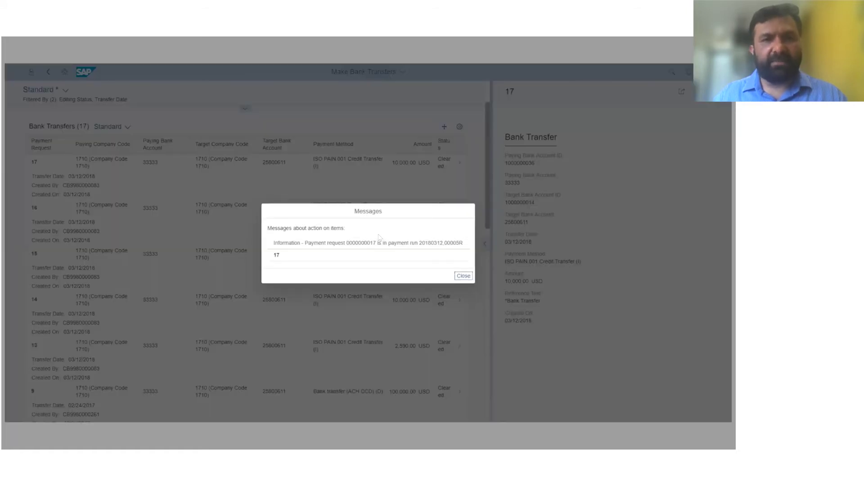
pyautogui.press('Escape')
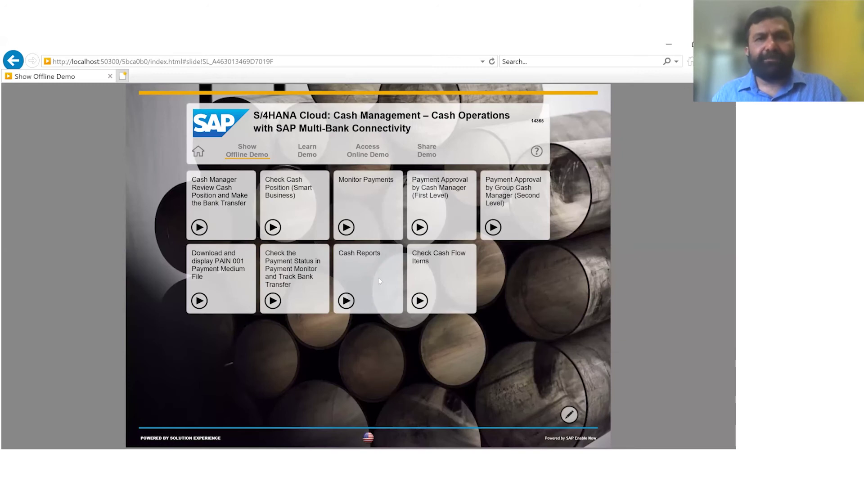
# Step: Open Treasury_Analytics_using_SAC.pptx as a slide show and launch its System Demo link
pyautogui.hotkey('alt', 'Tab')
pyautogui.hotkey('alt', 'Tab')
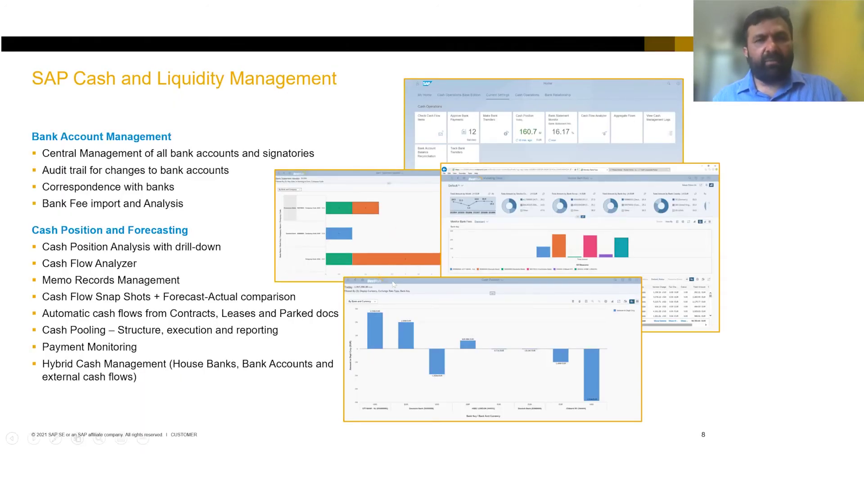
pyautogui.hotkey('alt', 'Tab')
pyautogui.hotkey('alt', 'Tab')
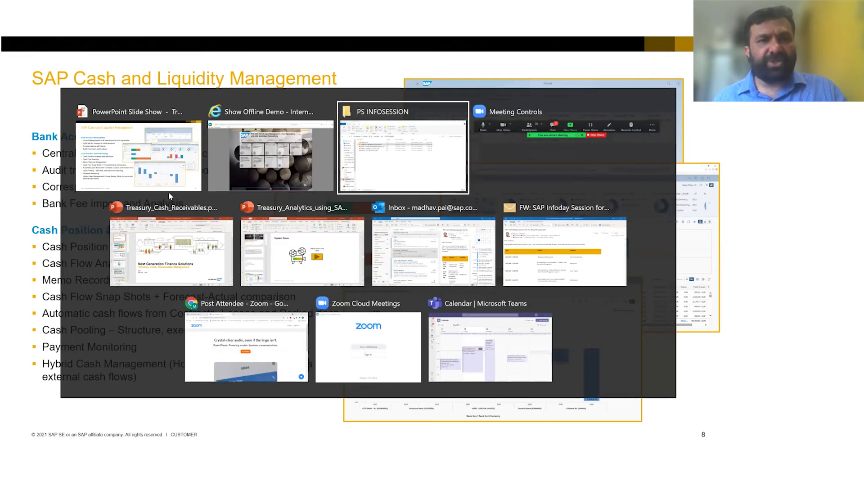
pyautogui.doubleClick(170, 202)
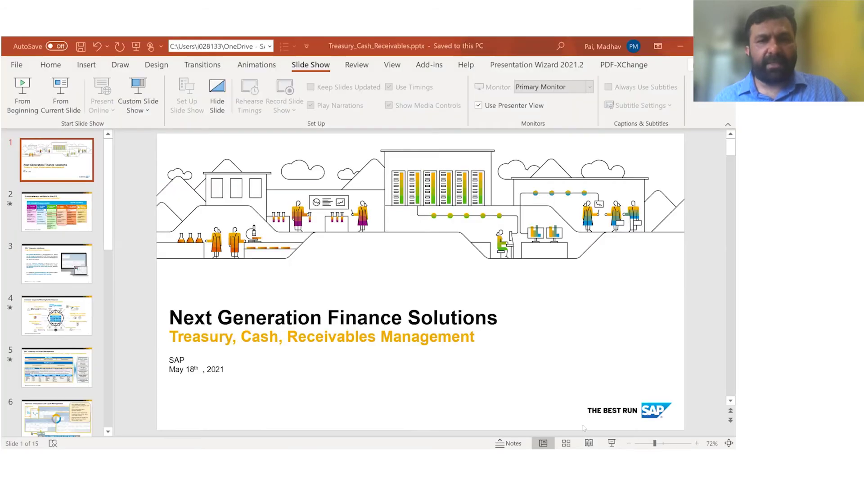
pyautogui.click(612, 444)
pyautogui.click(384, 232)
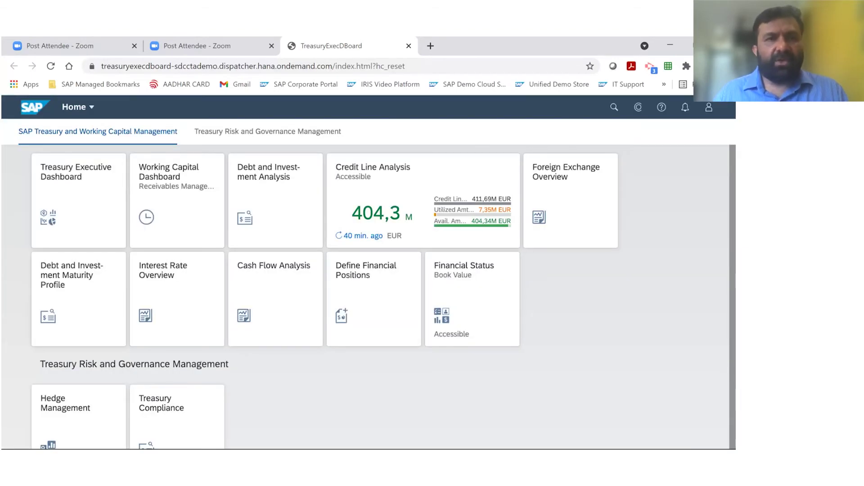
# Step: Open the Treasury Executive Dashboard and show its Cash Management view
pyautogui.click(382, 207)
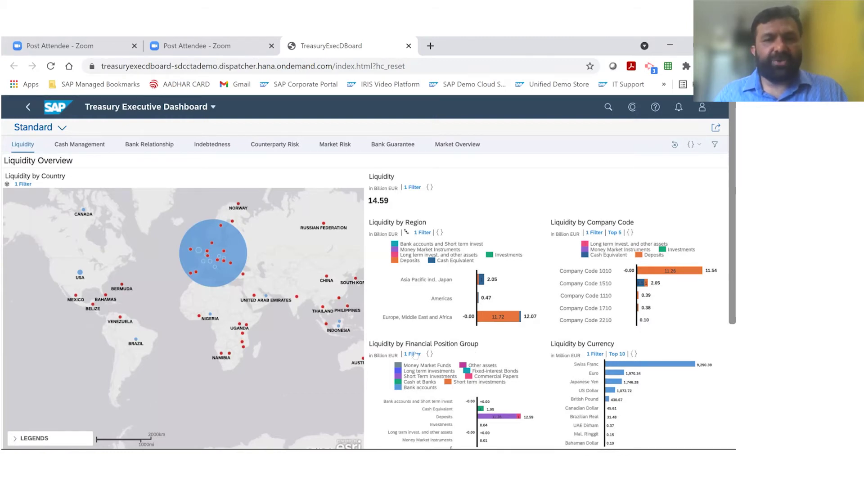
pyautogui.click(80, 144)
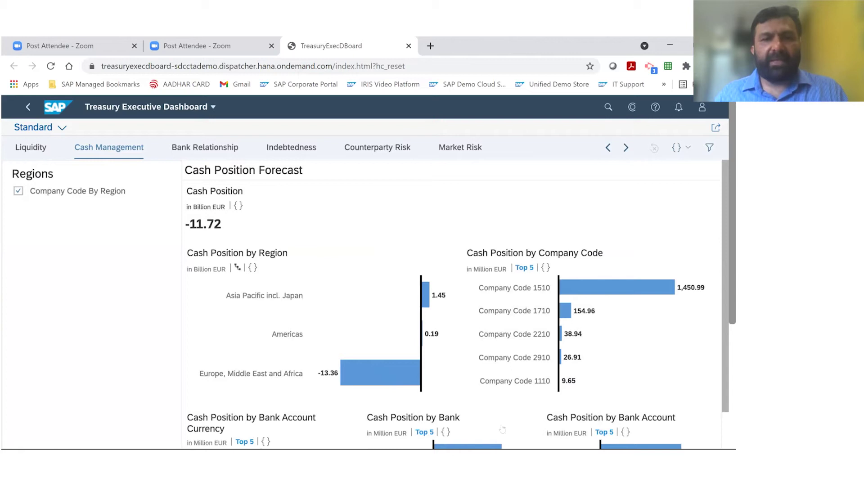
# Step: Scroll through the Cash Management and Liquidity Forecast charts and back up the dashboard
pyautogui.scroll(-4, 505, 428)
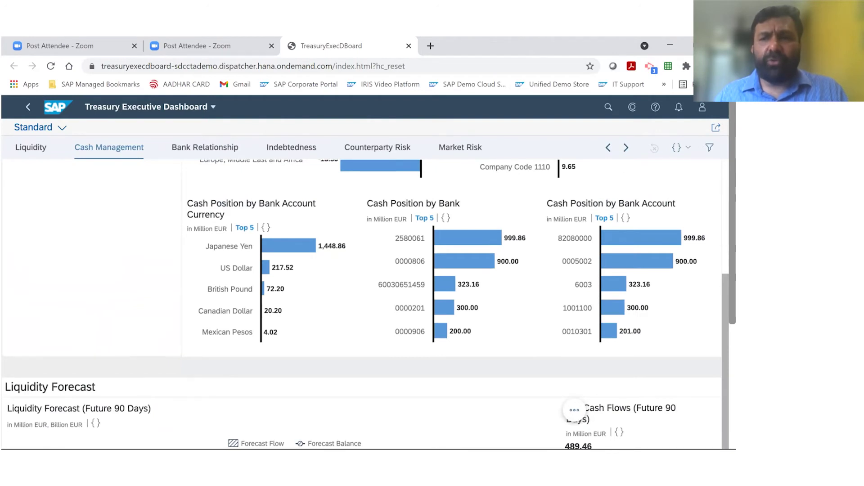
pyautogui.scroll(-4, 408, 197)
pyautogui.scroll(2, 408, 197)
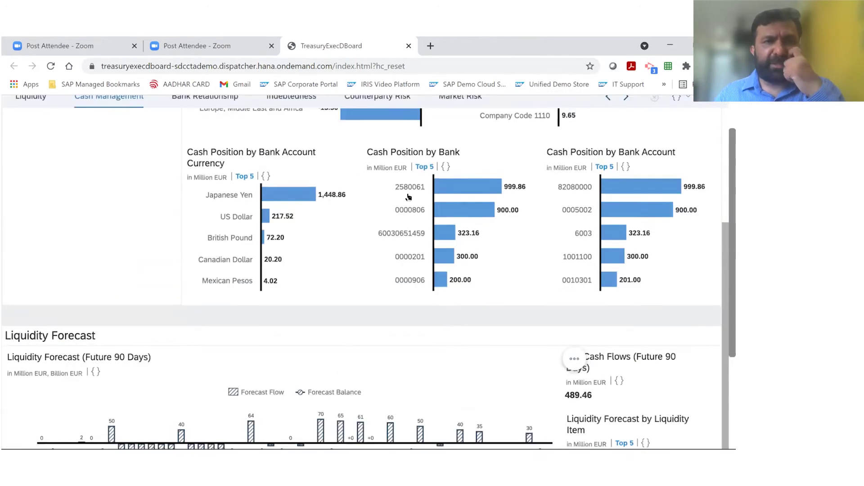
pyautogui.scroll(1, 408, 197)
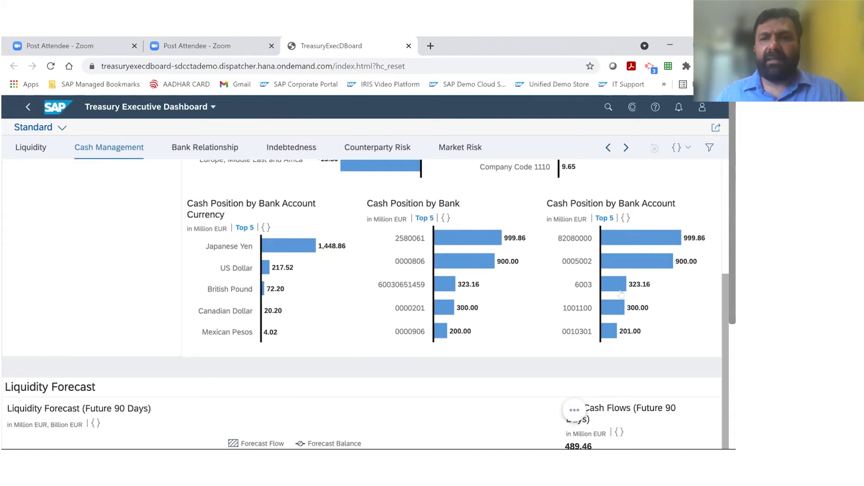
pyautogui.scroll(-4, 613, 314)
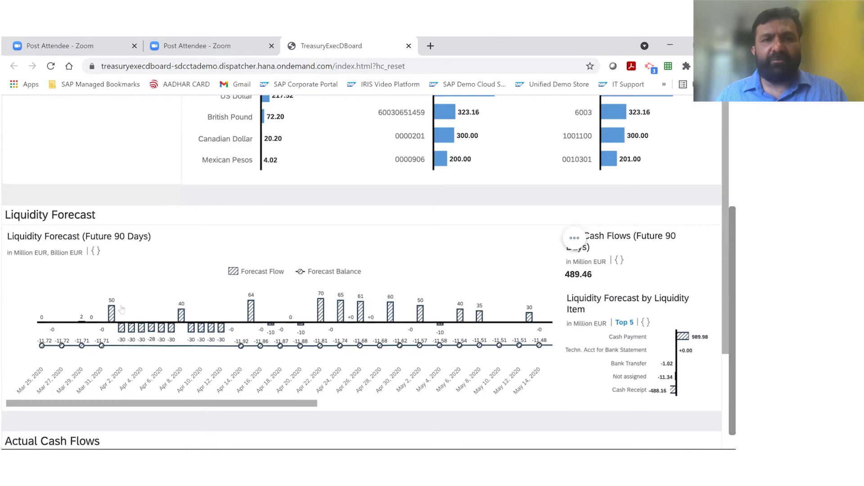
pyautogui.scroll(-1, 548, 373)
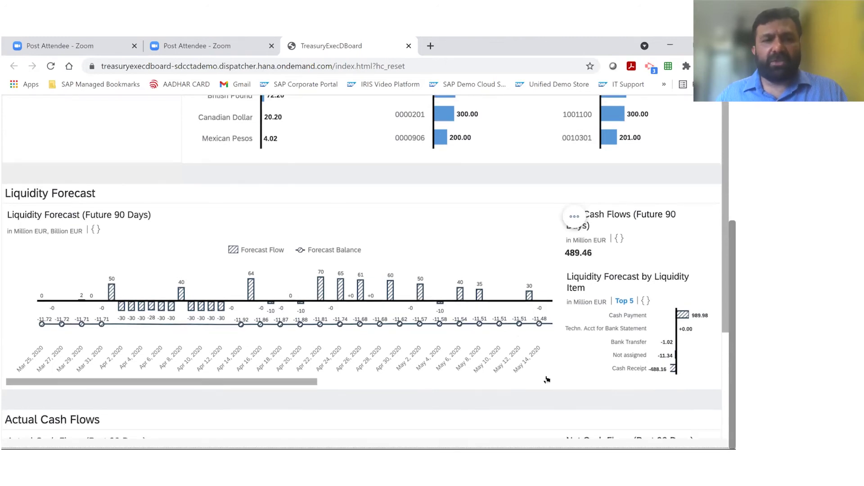
pyautogui.scroll(5, 505, 323)
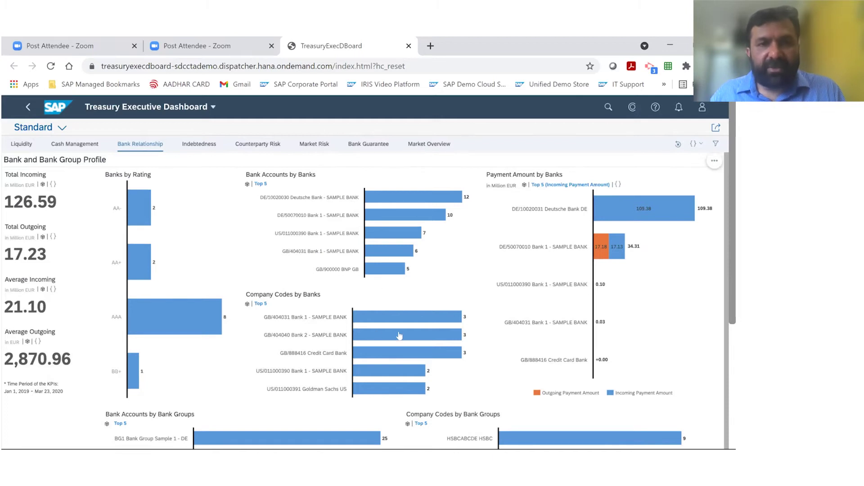
# Step: Scroll through the Bank Relationship and Indebtedness charts, then return to the launchpad home
pyautogui.scroll(-4, 516, 258)
pyautogui.scroll(4, 495, 258)
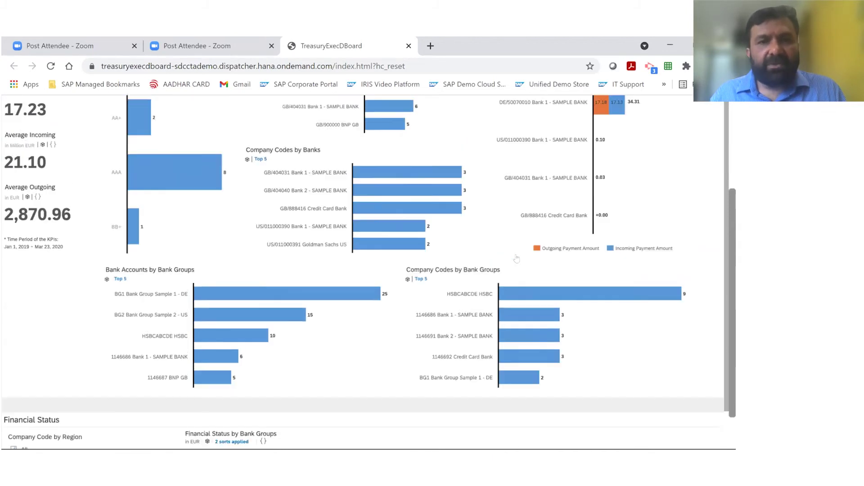
pyautogui.scroll(-10, 230, 193)
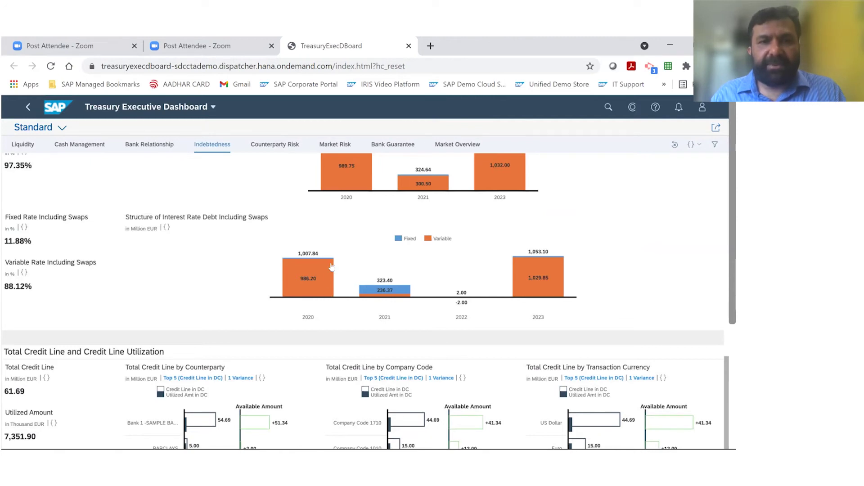
pyautogui.hotkey('alt', 'Left')
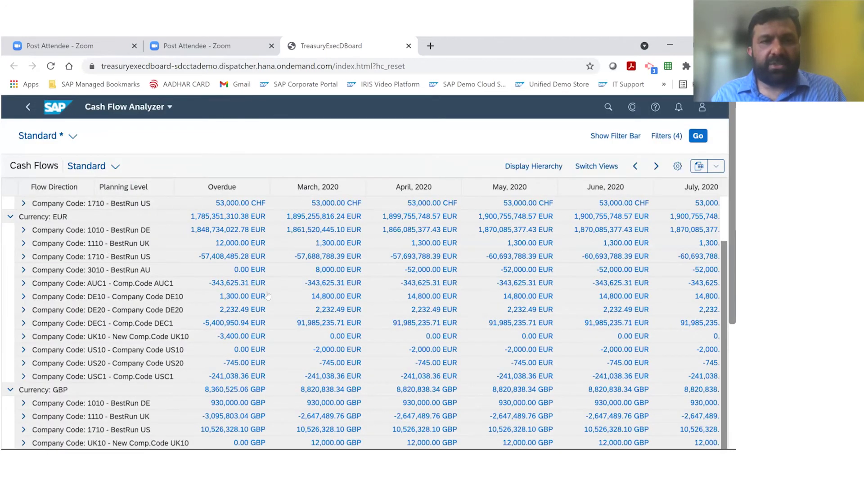
# Step: Drill into an Overdue amount to list its Promise to Pay cash flow items
pyautogui.click(265, 296)
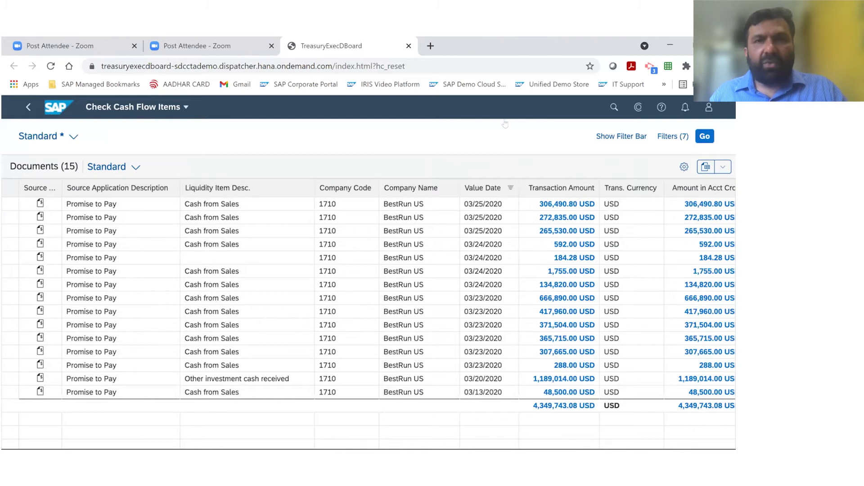
pyautogui.hotkey('alt', 'Tab')
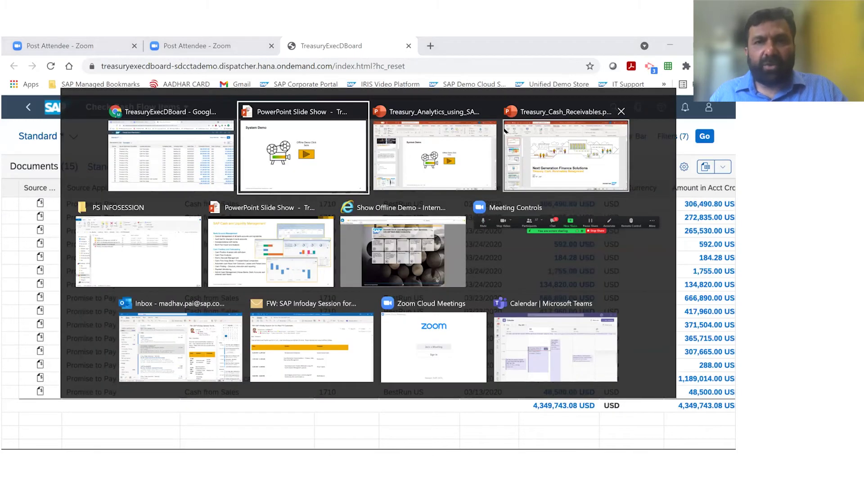
pyautogui.hotkey('alt', 'Tab')
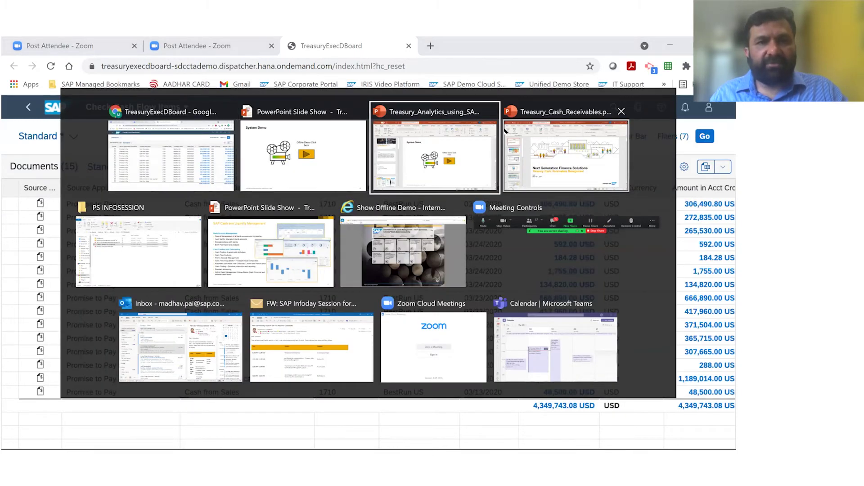
# Step: Return to the slide show and advance to the SAP Receivables Management Overview slide
pyautogui.hotkey('alt', 'Tab')
pyautogui.hotkey('alt', 'Tab')
pyautogui.hotkey('alt', 'Tab')
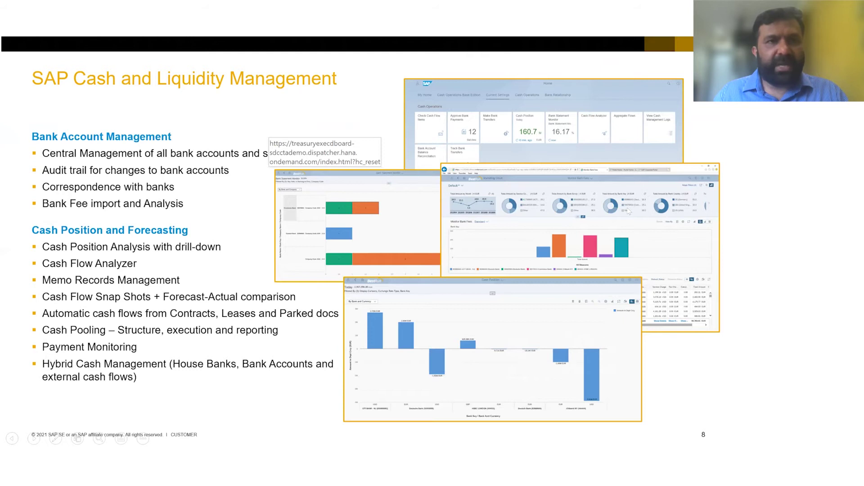
pyautogui.press('Right')
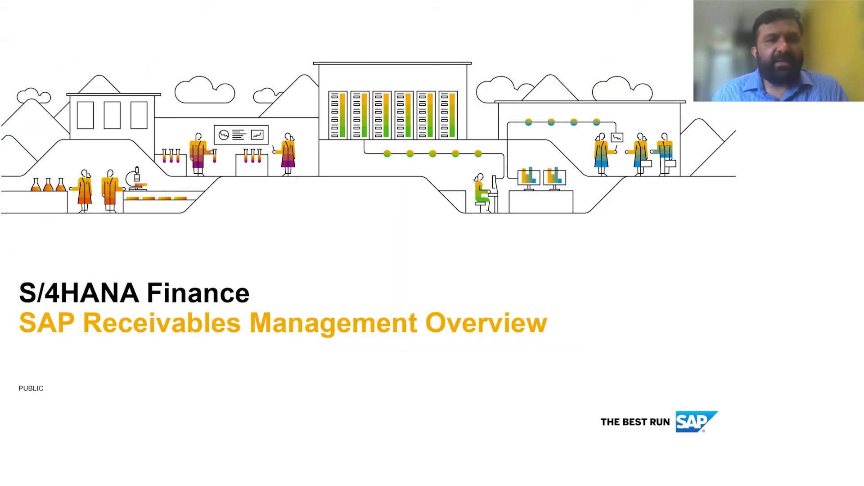
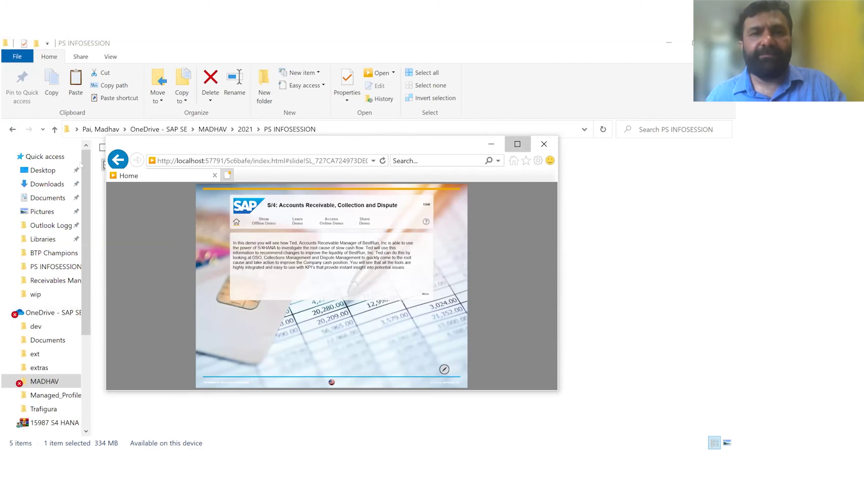
# Step: Open the offline demo overview and launch the Days Sales Outstanding (DSO) demo
pyautogui.click(518, 144)
pyautogui.click(247, 151)
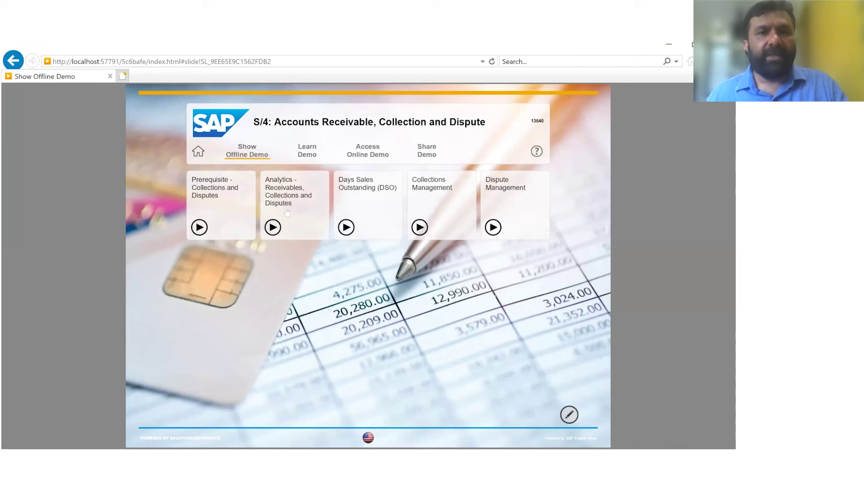
pyautogui.click(358, 212)
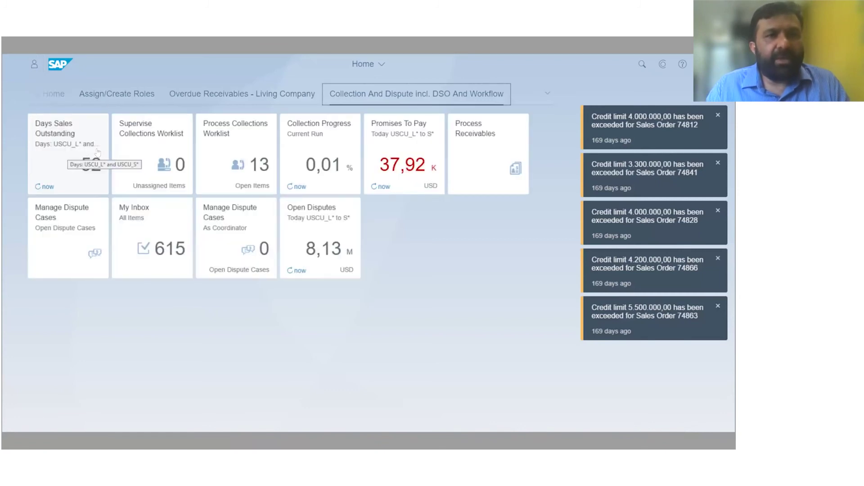
# Step: Open the Days Sales Outstanding app and break it down By Customer (Top 10 by No. of Days)
pyautogui.click(78, 182)
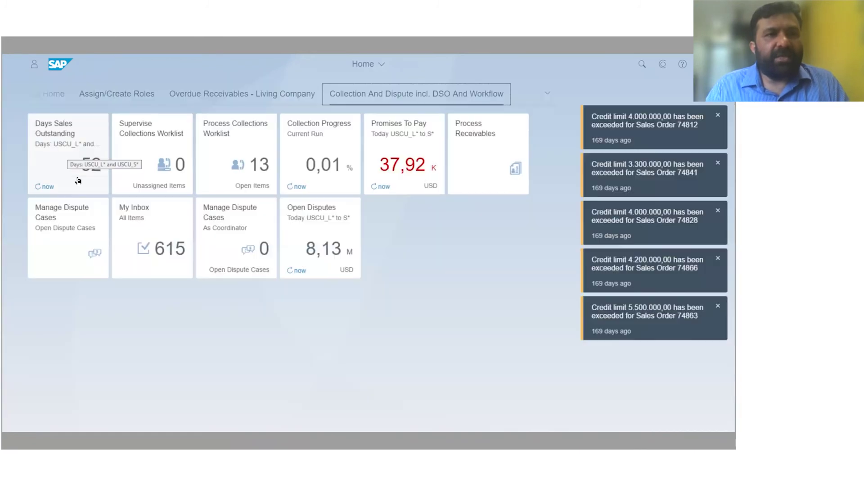
pyautogui.click(78, 180)
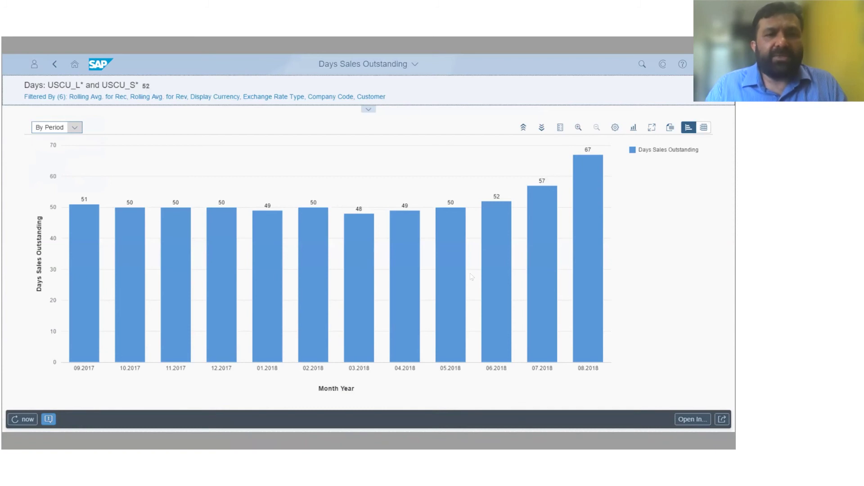
pyautogui.hotkey('alt', 'Down')
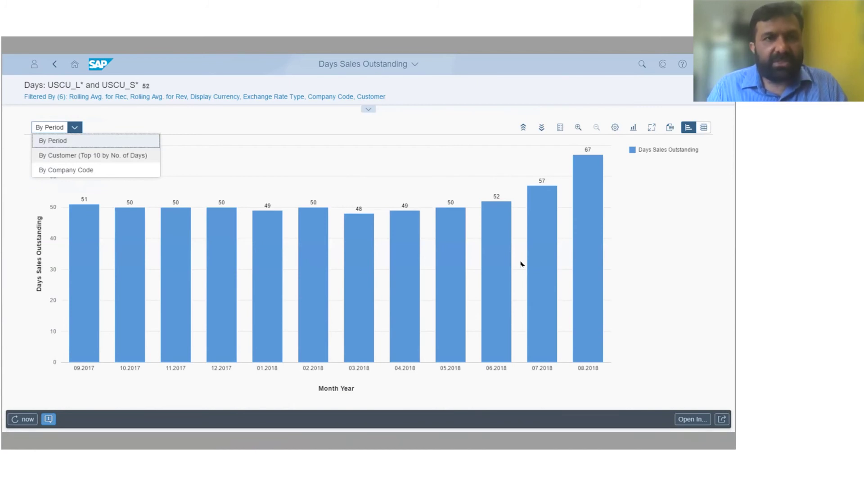
pyautogui.press('Down')
pyautogui.press('Return')
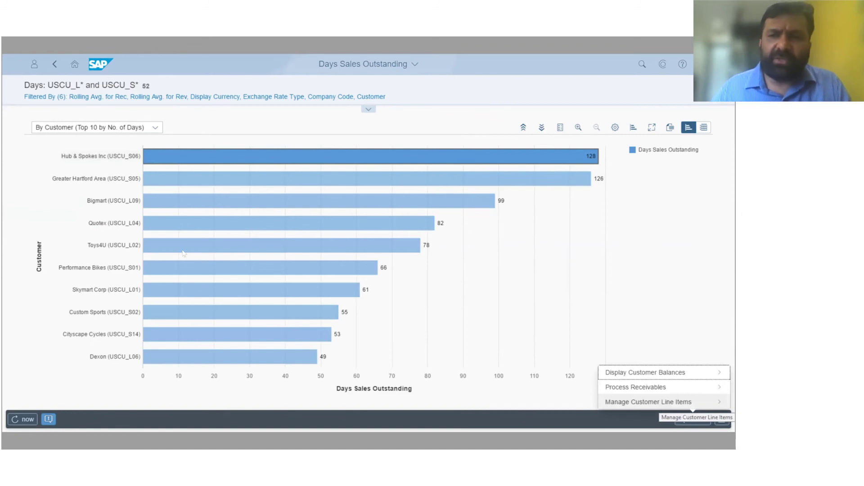
# Step: Open Manage Customer Line Items and add the due date and payment terms columns
pyautogui.click(637, 402)
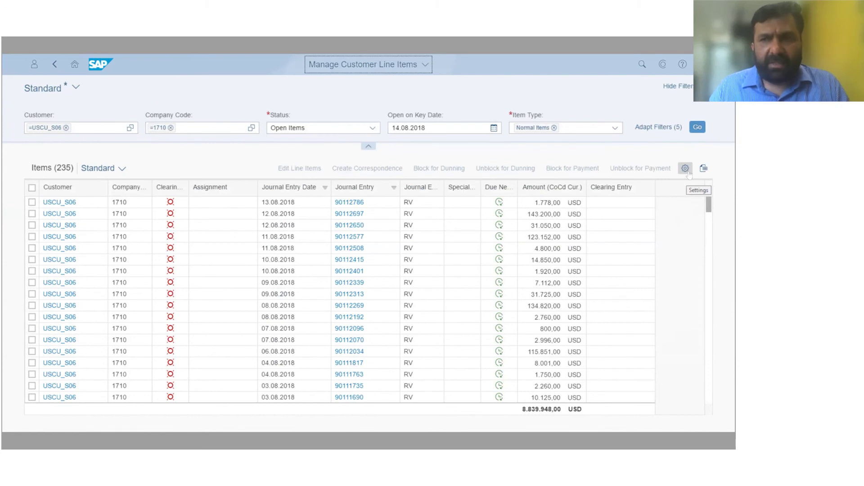
pyautogui.click(690, 171)
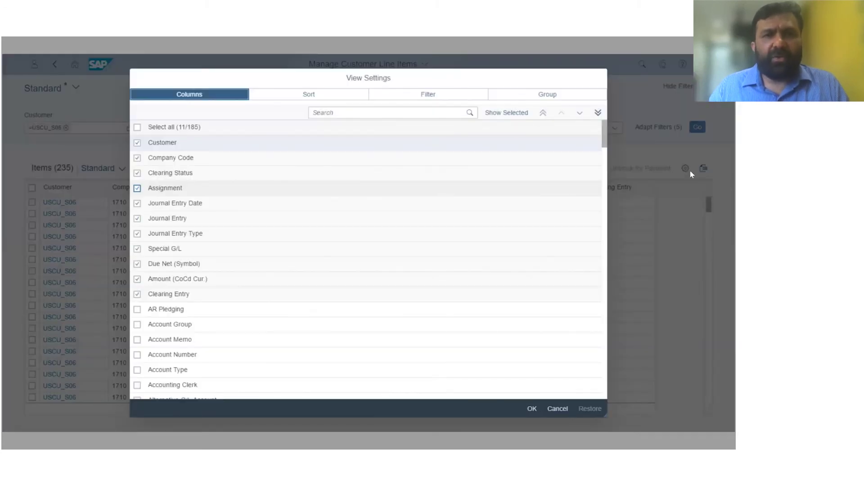
pyautogui.write('terms')
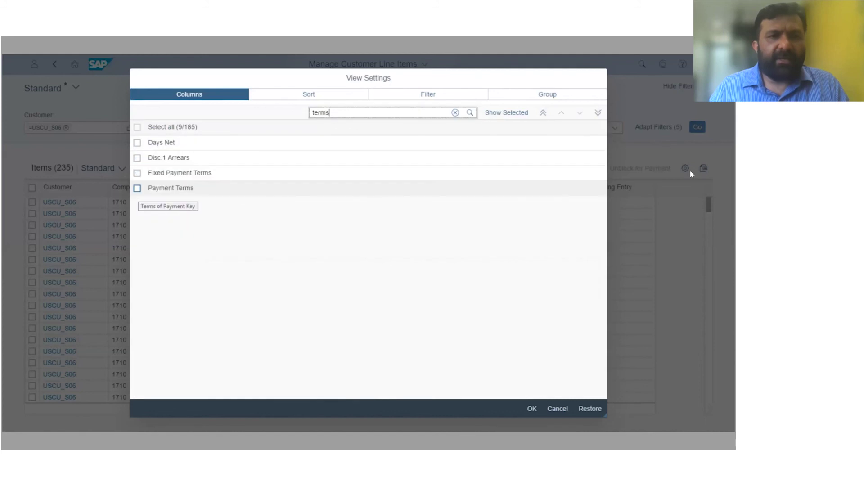
pyautogui.press('BackSpace')
pyautogui.press('BackSpace')
pyautogui.press('BackSpace')
pyautogui.press('BackSpace')
pyautogui.press('BackSpace')
pyautogui.write('d')
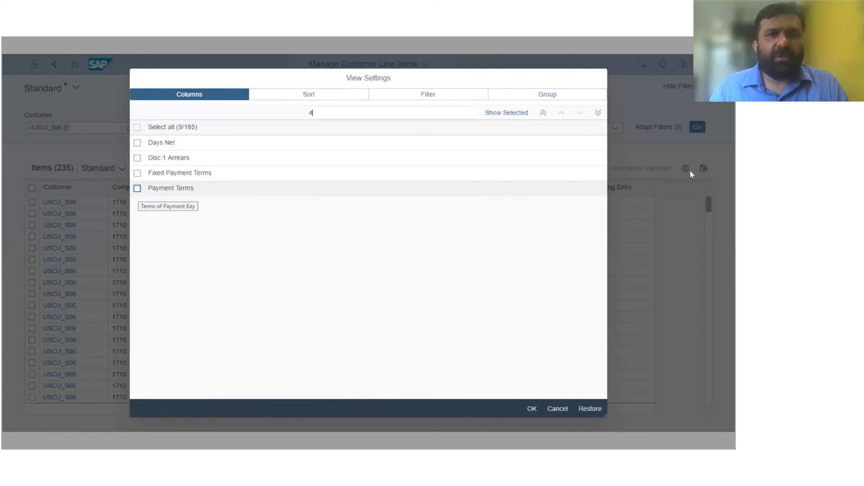
pyautogui.press('Return')
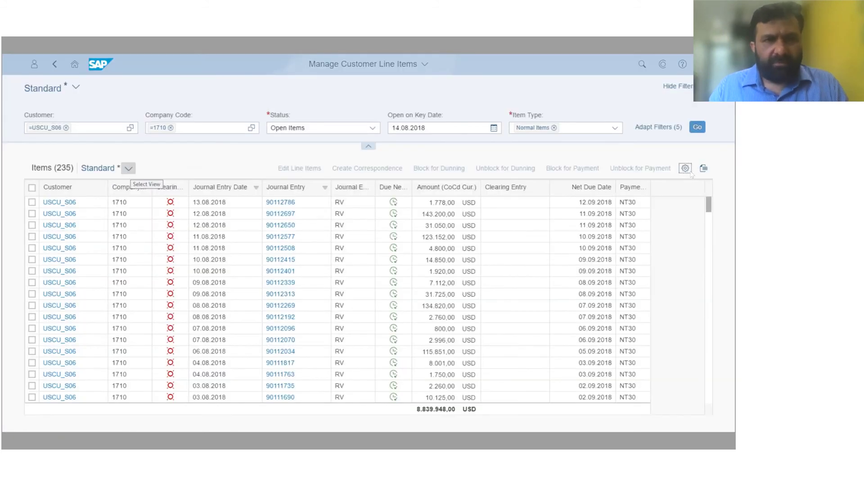
# Step: Save the layout as view AF DSO 2, apply it, then launch the Collections Management demo
pyautogui.click(129, 168)
pyautogui.click(148, 323)
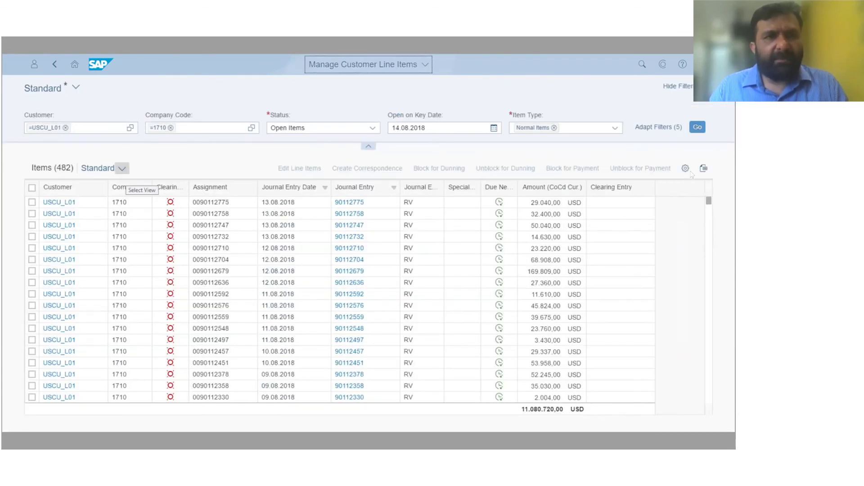
pyautogui.click(122, 169)
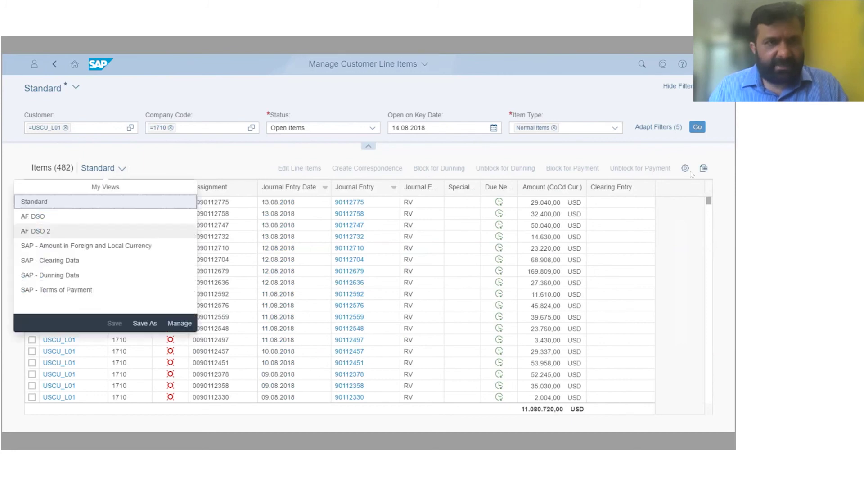
pyautogui.click(35, 231)
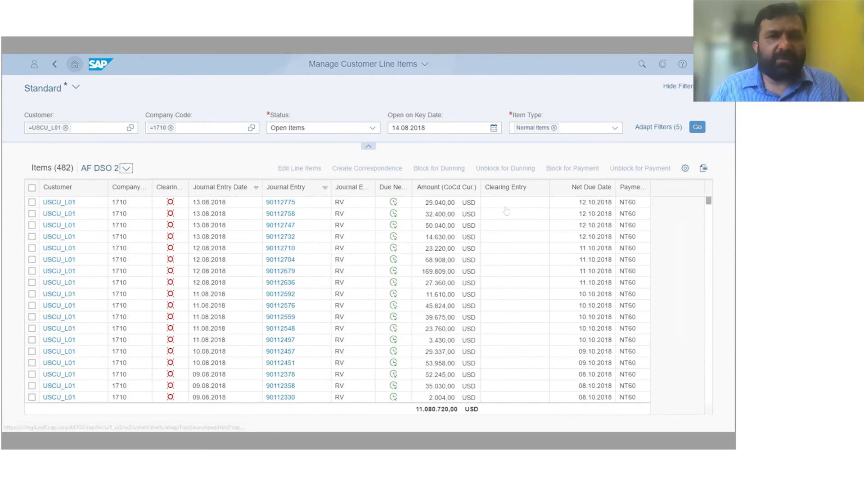
pyautogui.press('Escape')
pyautogui.click(430, 212)
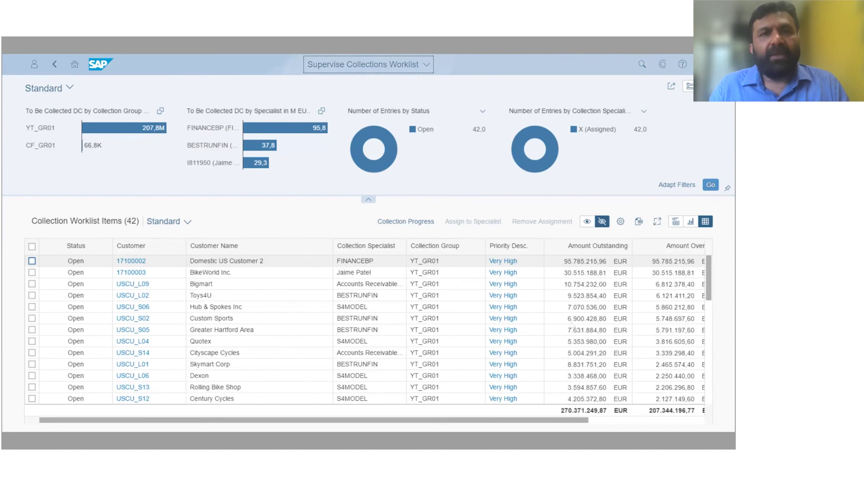
# Step: Assign the Domestic US Customer 2 worklist item to the Accounts Receivable Manager
pyautogui.click(31, 260)
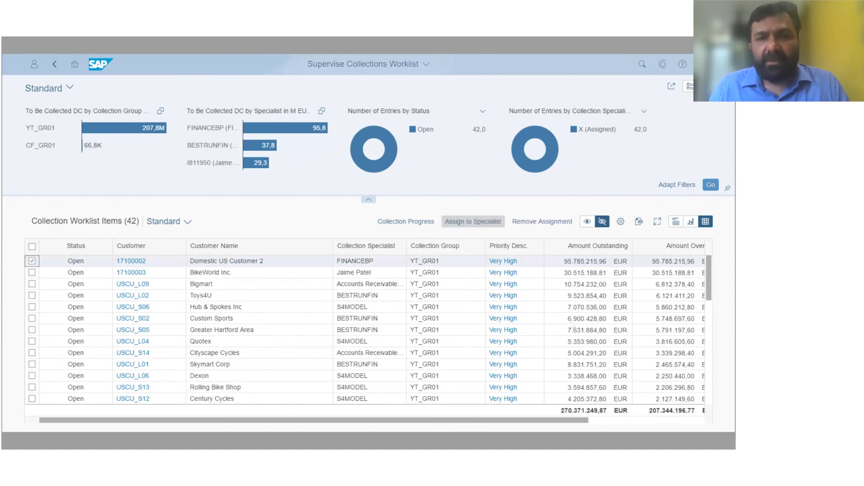
pyautogui.click(473, 221)
pyautogui.click(360, 295)
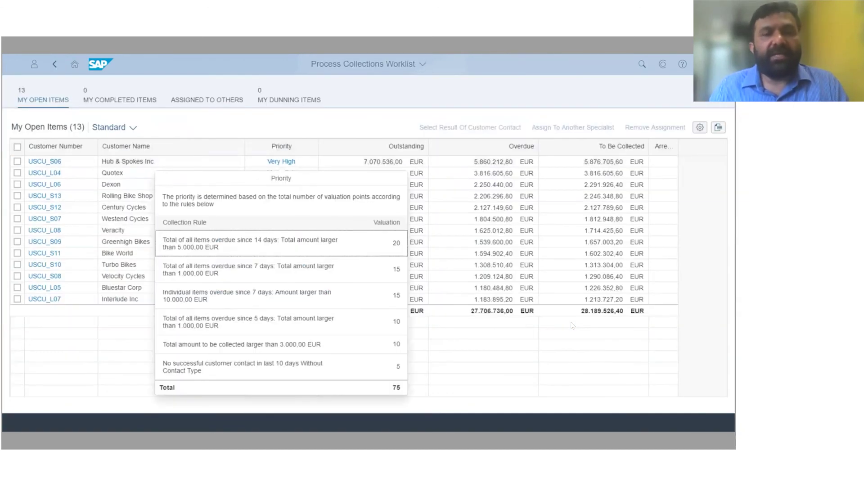
# Step: Review how the Very High priority is calculated, then open Hub & Spokes Inc's receivables
pyautogui.press('Escape')
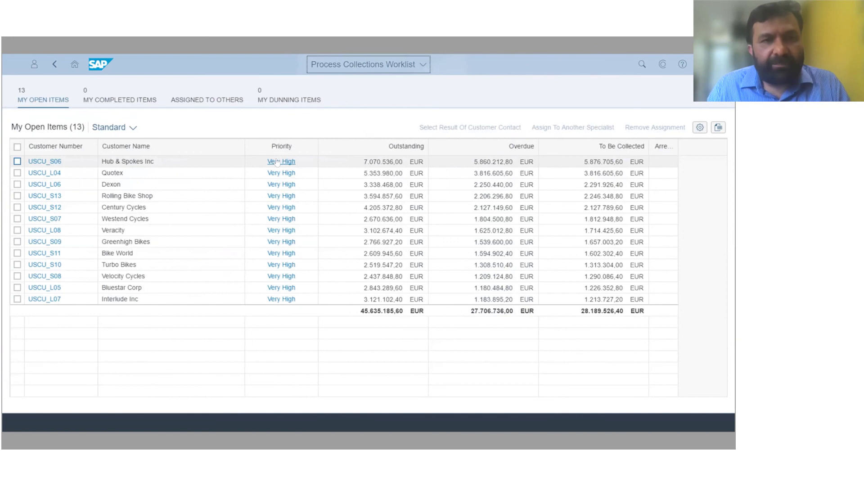
pyautogui.click(277, 162)
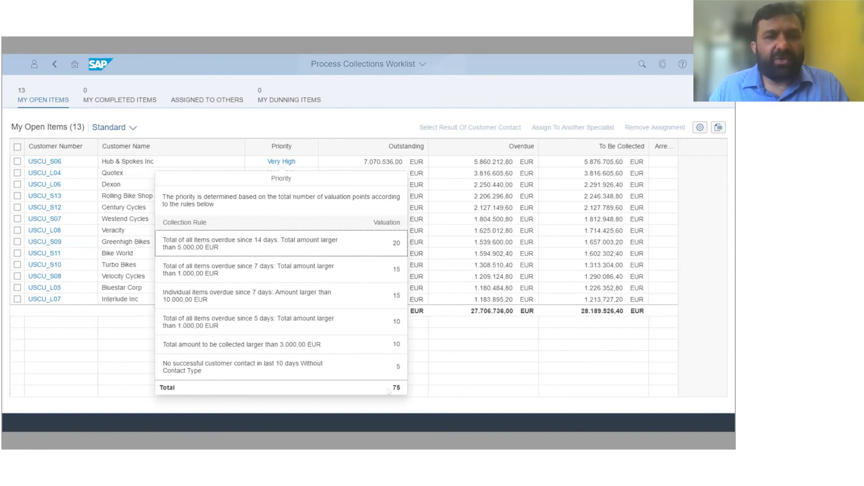
pyautogui.click(458, 385)
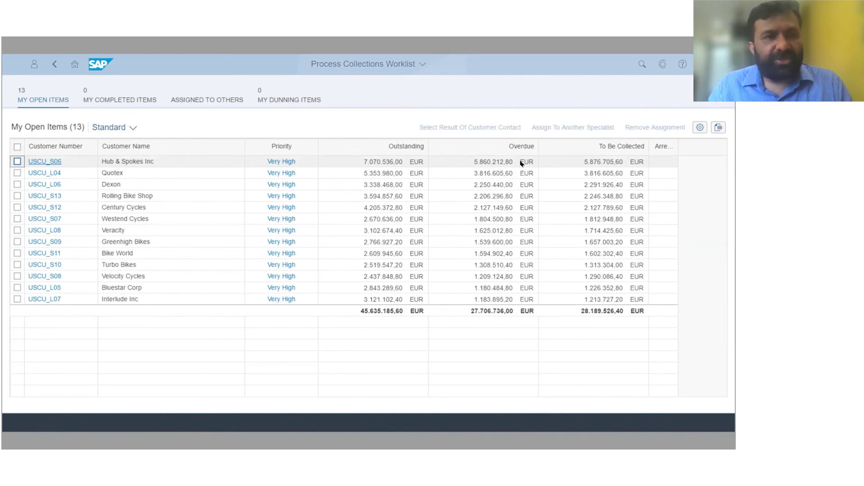
pyautogui.press('Return')
pyautogui.press('Return')
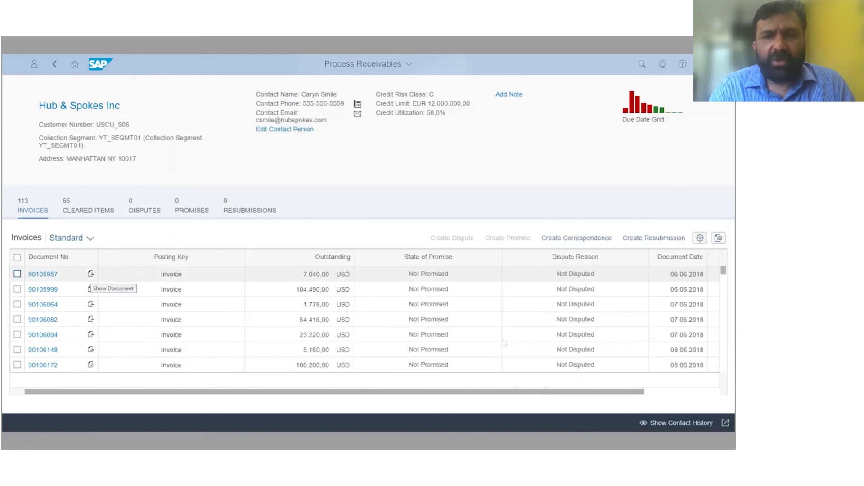
# Step: View and scroll through the PDF document for invoice 90105957
pyautogui.click(91, 274)
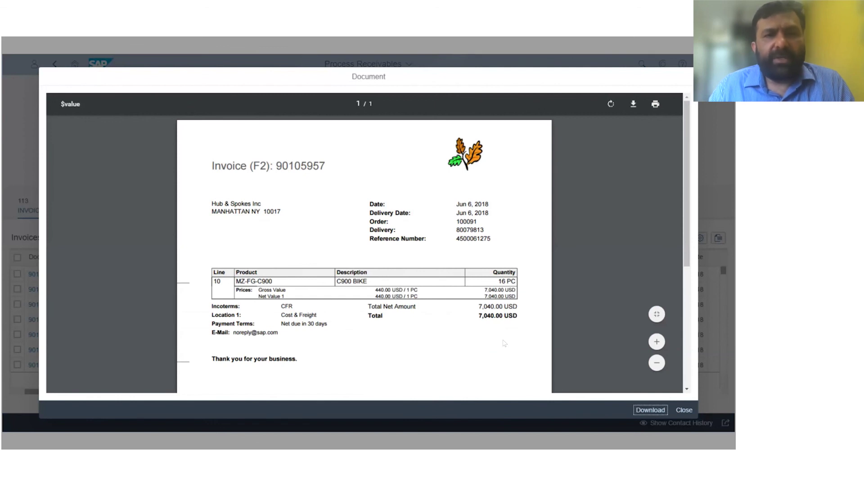
pyautogui.scroll(-5, 504, 343)
pyautogui.press('Escape')
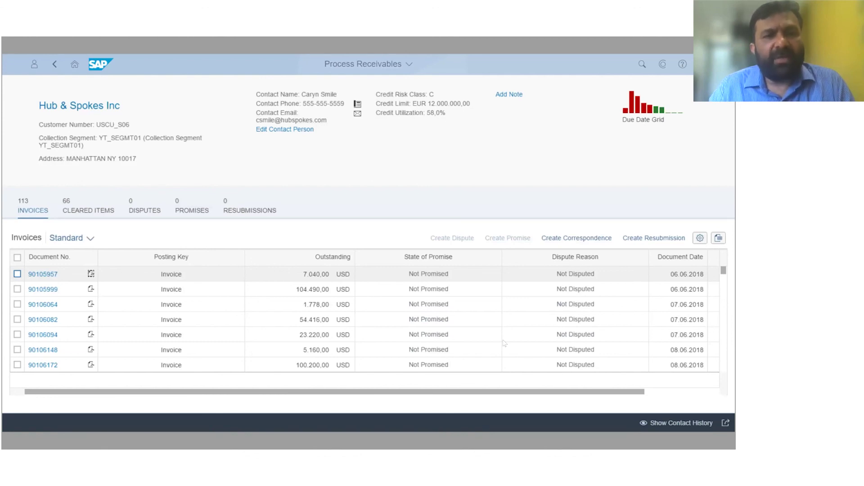
# Step: Select invoices 90105957, 90105999 and 90106064, start a promise to pay, and enter who promised
pyautogui.press('space')
pyautogui.hotkey('shift', 'Down')
pyautogui.hotkey('shift', 'Down')
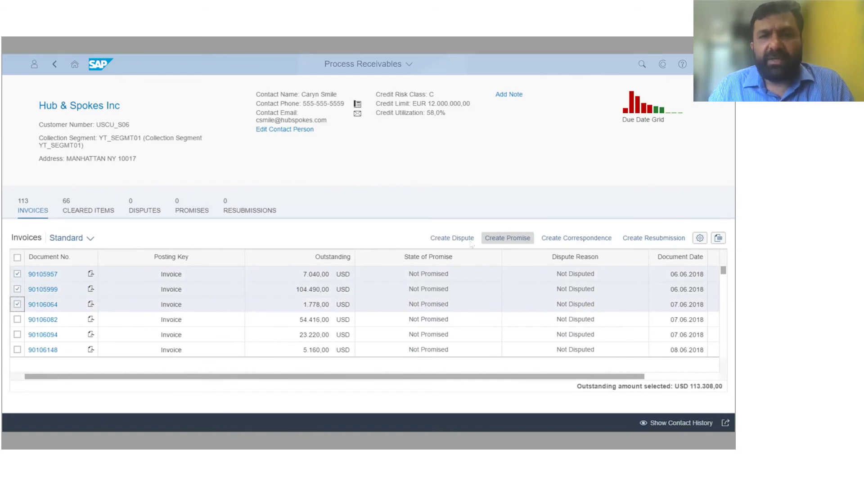
pyautogui.click(501, 244)
pyautogui.press('Tab')
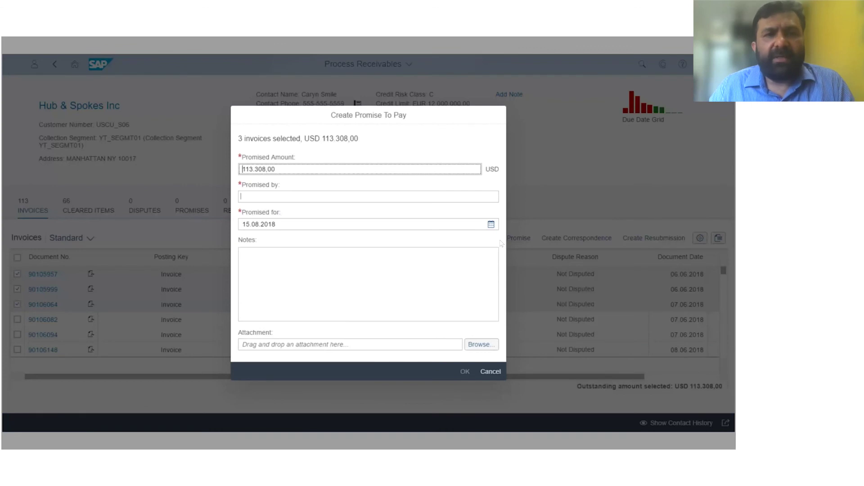
pyautogui.press('Tab')
# Step: Set the promised date to 31.08.2018, add a deadline note, and save the promise
pyautogui.press('F4')
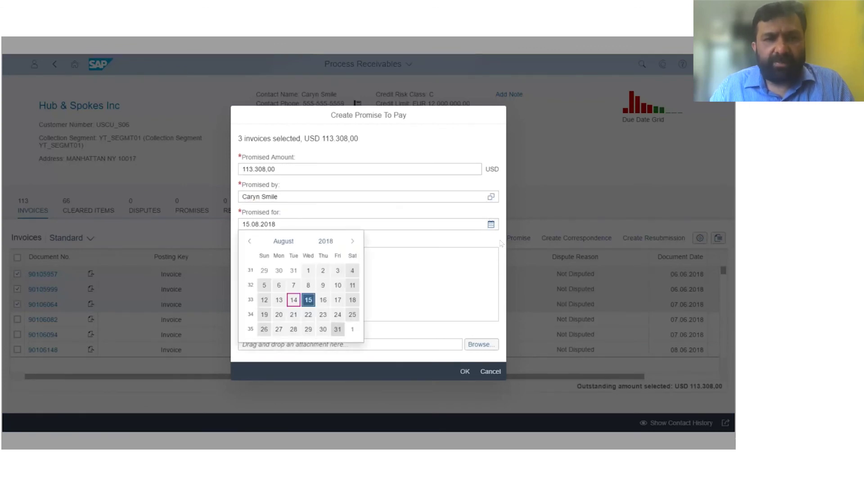
pyautogui.press('Down')
pyautogui.press('Down')
pyautogui.press('Right')
pyautogui.press('Right')
pyautogui.press('Return')
pyautogui.press('Tab')
pyautogui.write('Promised on or before August 31th')
pyautogui.press('Tab')
pyautogui.press('Tab')
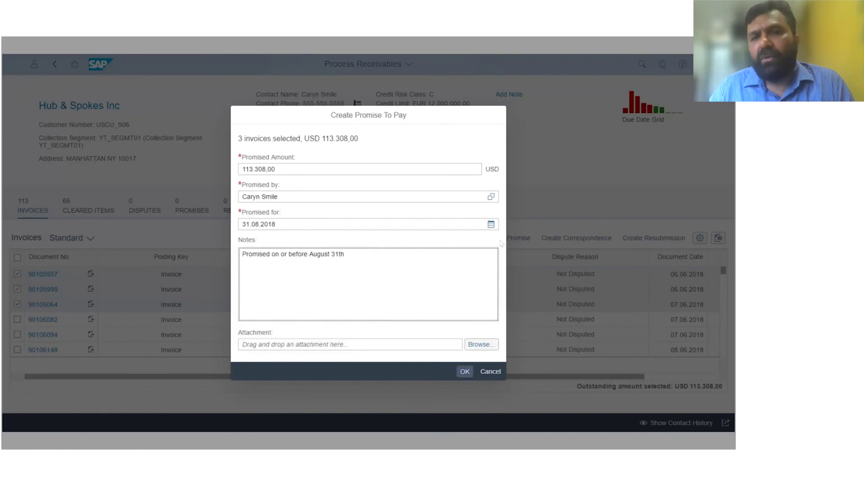
pyautogui.press('Return')
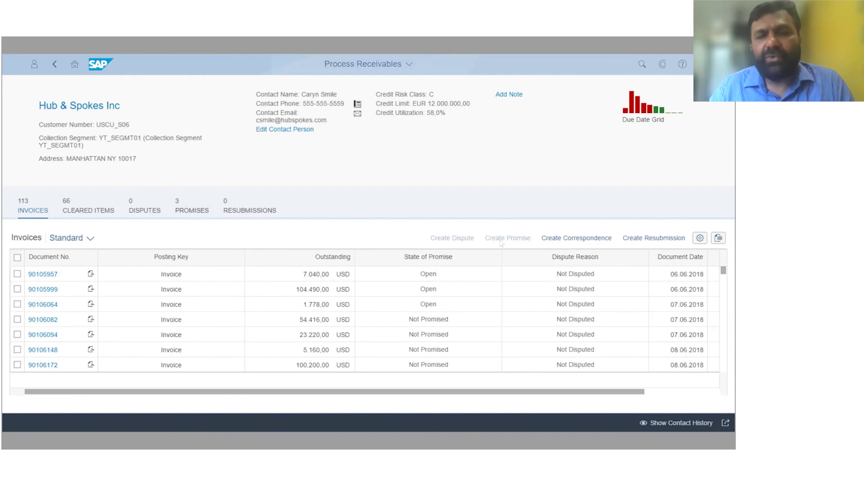
# Step: Dispute invoice 90106172 for Price Difference and add a Contact Person Requests Callback resubmission with note
pyautogui.press('Return')
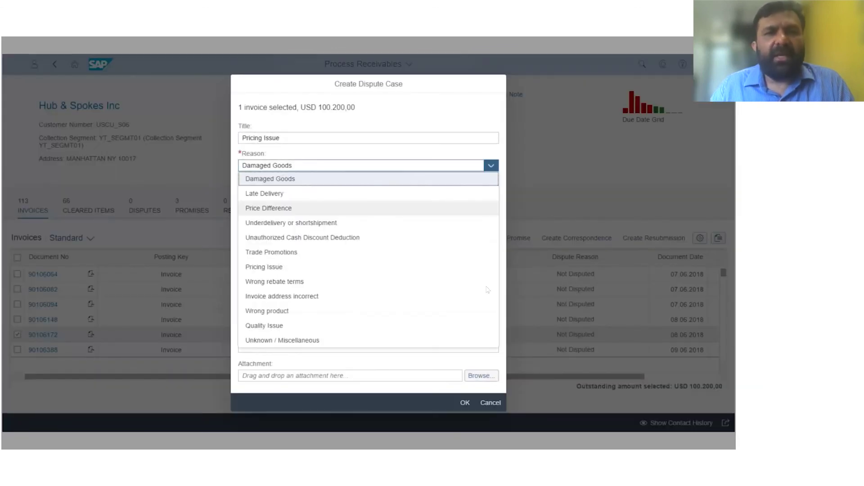
pyautogui.press('Return')
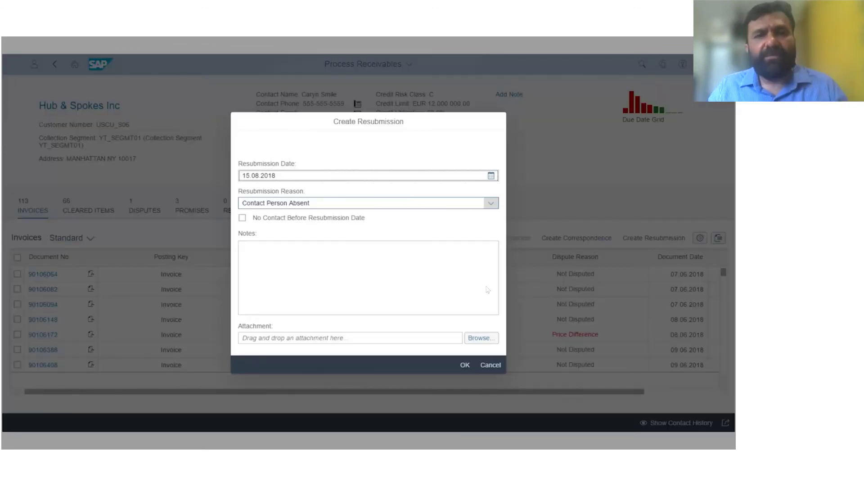
pyautogui.hotkey('alt', 'Down')
pyautogui.press('Down')
pyautogui.press('Return')
pyautogui.click(488, 289)
pyautogui.write('Request to call back for follow up on this invoice')
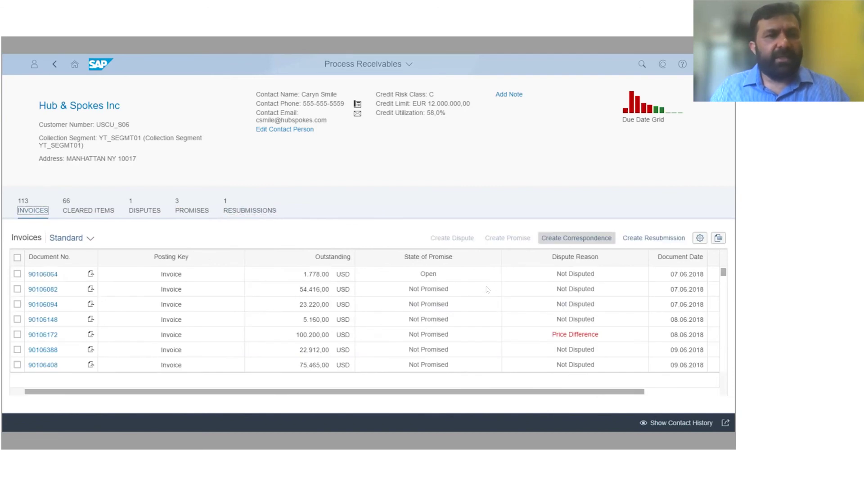
# Step: Start a new correspondence of type SAP08 (Open item list) for the customer
pyautogui.press('Return')
pyautogui.write('SAP08 (Open item list')
pyautogui.press('Return')
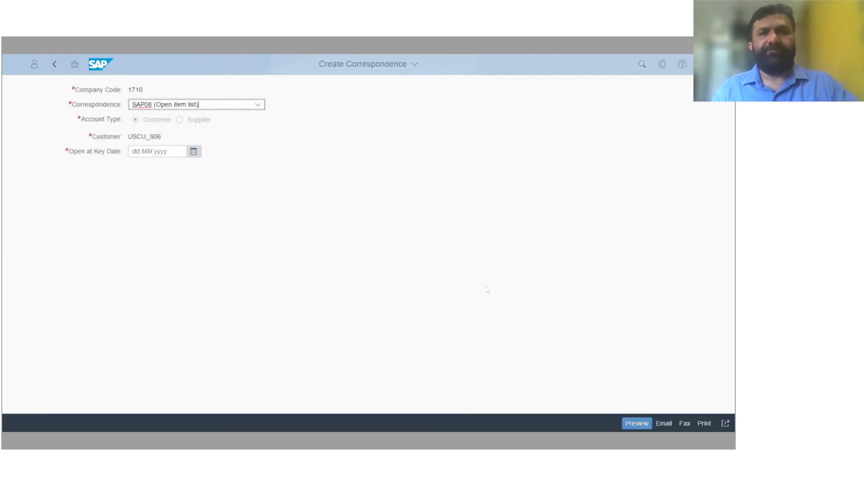